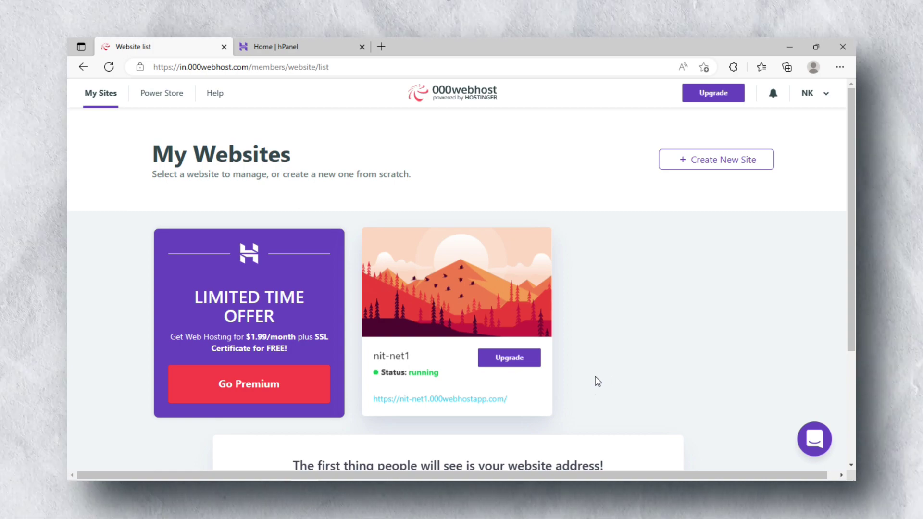
Open nitnet.online's Domain Overview in Hostinger hPanel, showing its ns1/ns2.dns-parking.com nameservers.
{"action": "left_click", "coordinate": [303, 47]}
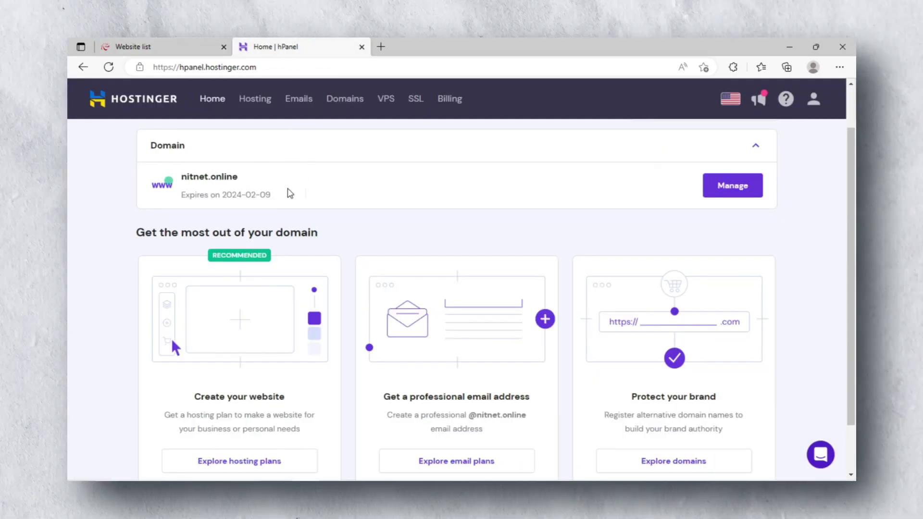
{"action": "left_click_drag", "start_coordinate": [242, 178], "coordinate": [169, 201]}
{"action": "left_click", "coordinate": [289, 199]}
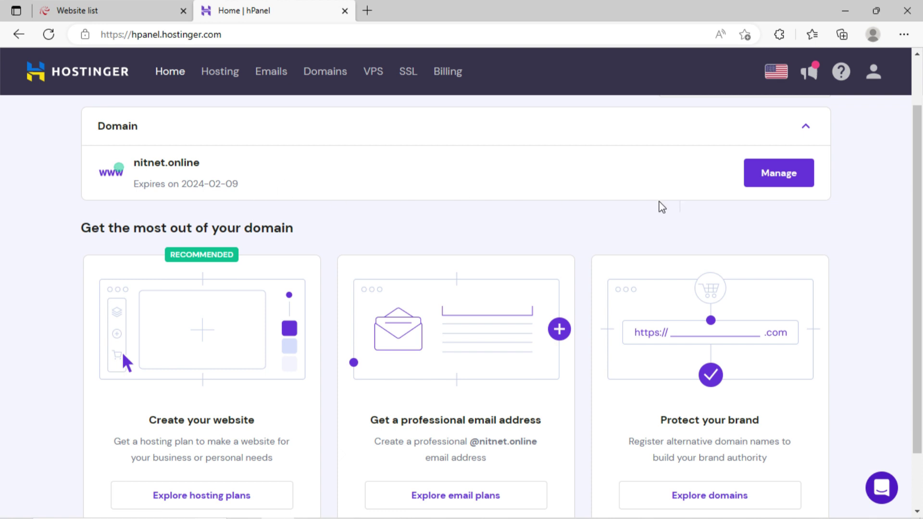
{"action": "left_click", "coordinate": [791, 182]}
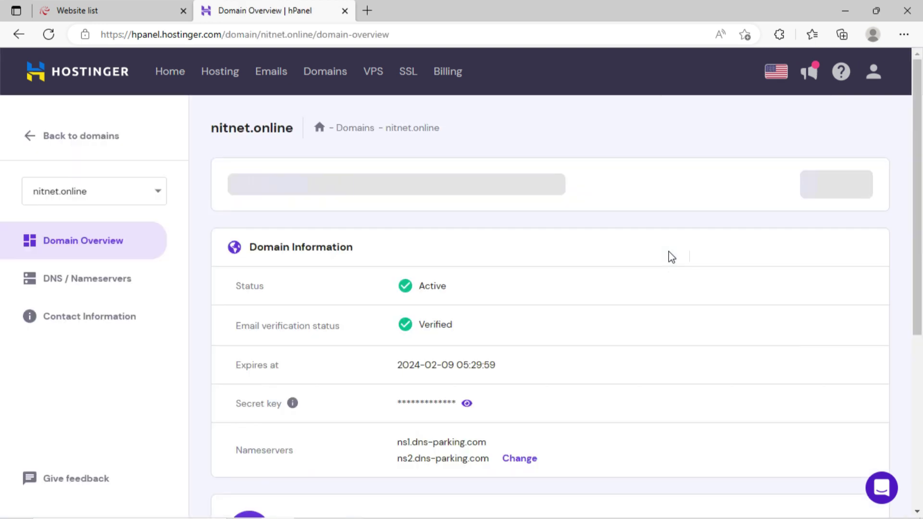
Go to Tools > Set Web Address for the nit-net1 site in 000webhost.
{"action": "left_click", "coordinate": [155, 6]}
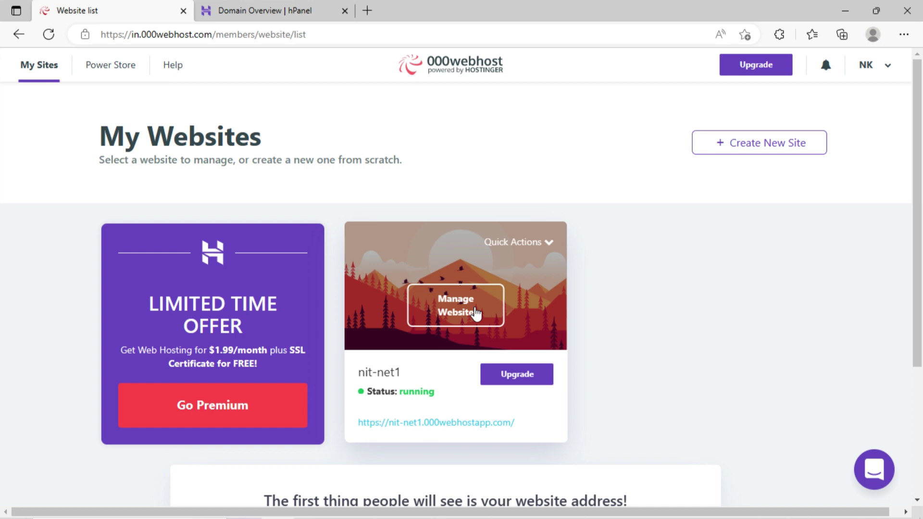
{"action": "left_click", "coordinate": [476, 314]}
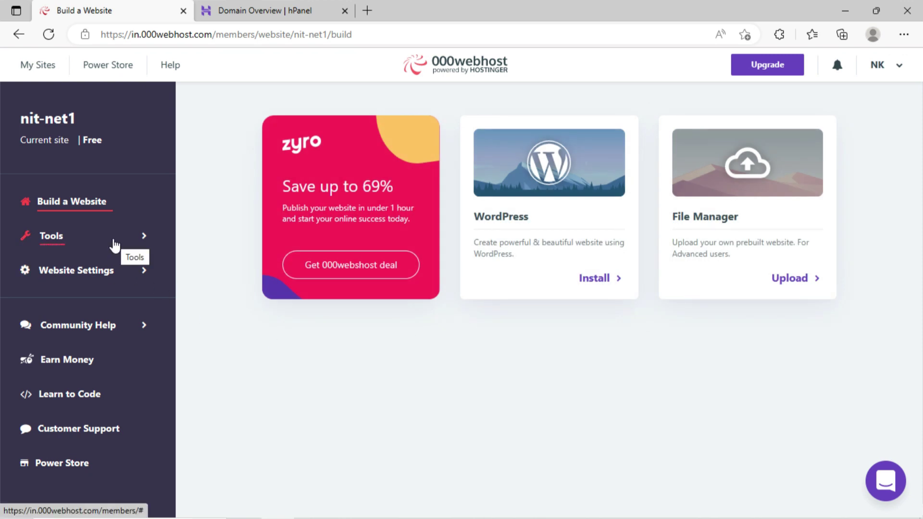
{"action": "left_click", "coordinate": [114, 245]}
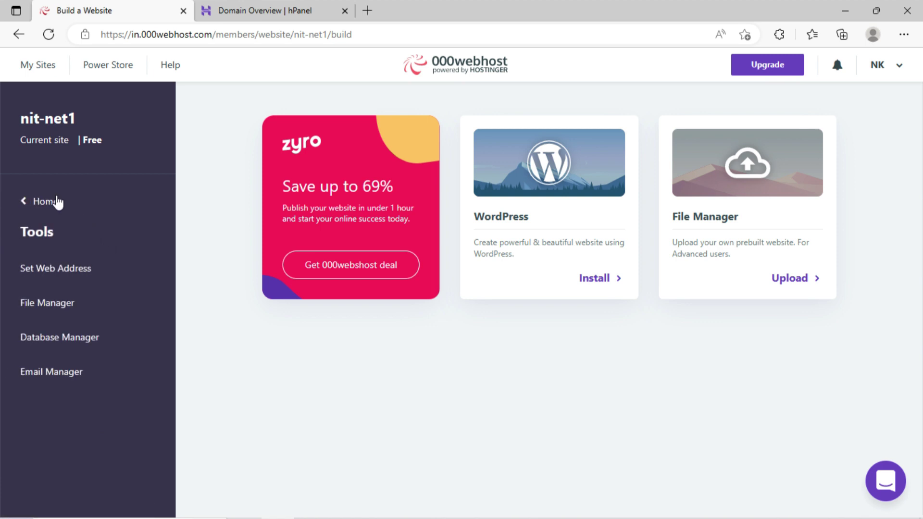
{"action": "left_click", "coordinate": [54, 273]}
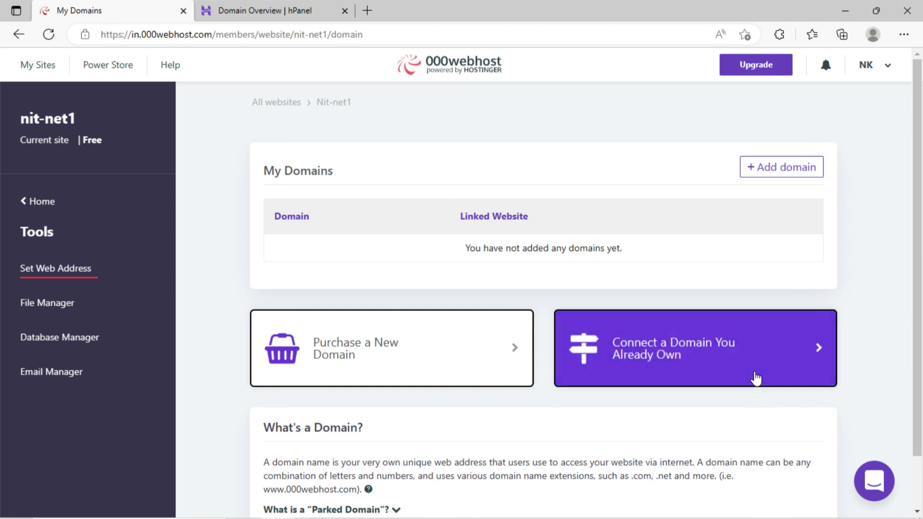
Park nitnet.online on nit-net1, pasting the domain name copied from hPanel.
{"action": "left_click", "coordinate": [755, 379]}
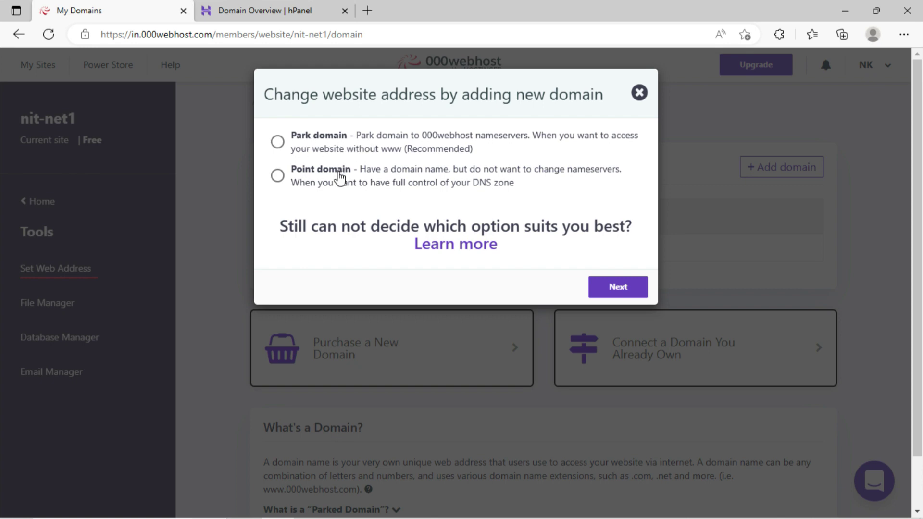
{"action": "left_click", "coordinate": [277, 142]}
{"action": "left_click", "coordinate": [604, 294]}
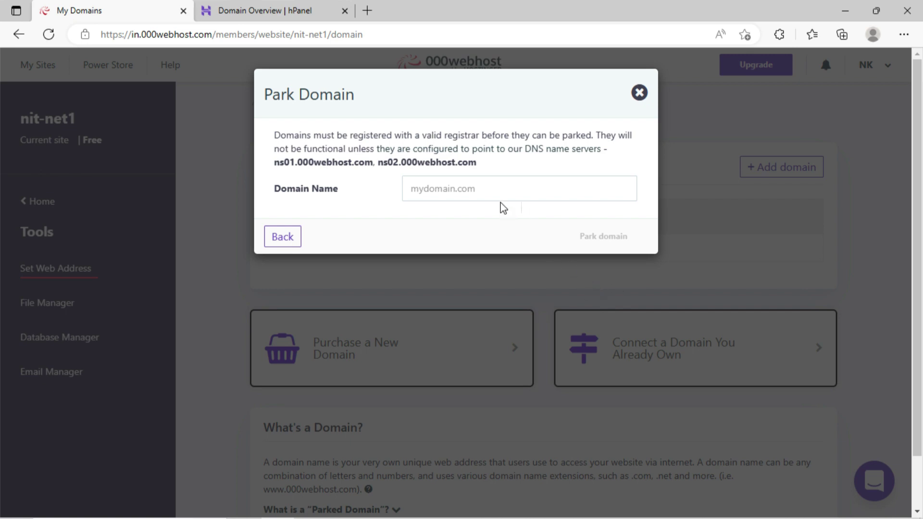
{"action": "left_click", "coordinate": [277, 10]}
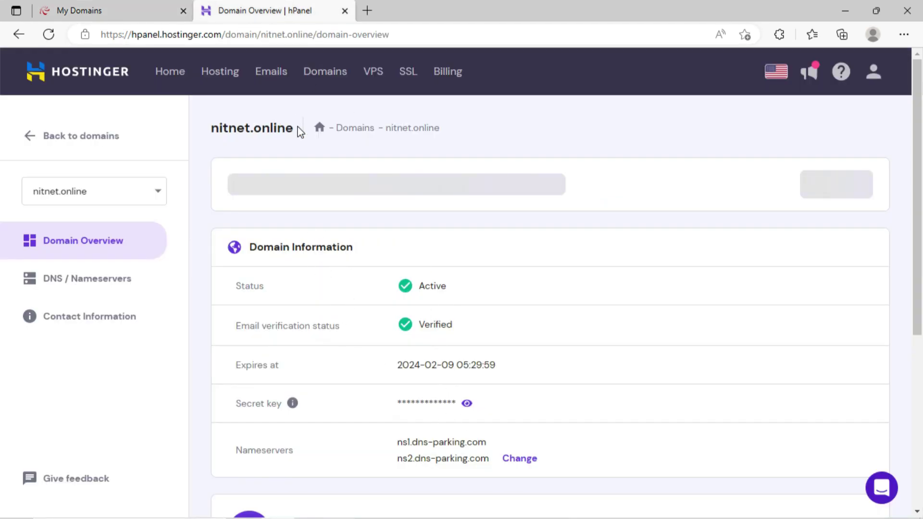
{"action": "left_click_drag", "start_coordinate": [299, 129], "coordinate": [210, 130]}
{"action": "key", "text": "ctrl+c"}
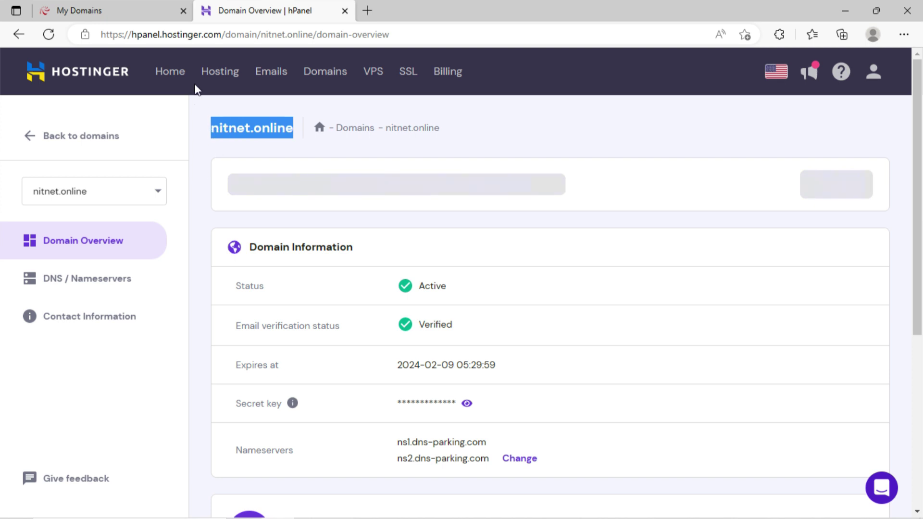
{"action": "left_click", "coordinate": [144, 11]}
{"action": "key", "text": "ctrl+v"}
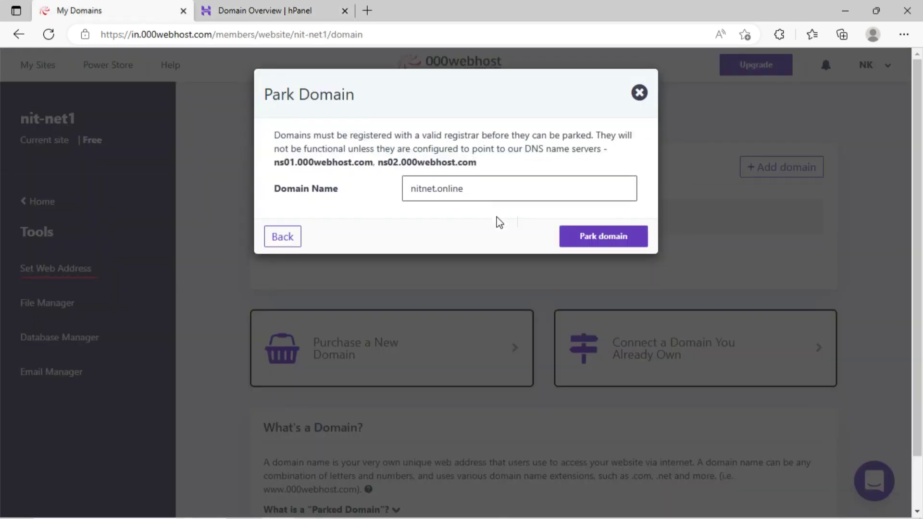
{"action": "left_click", "coordinate": [573, 234]}
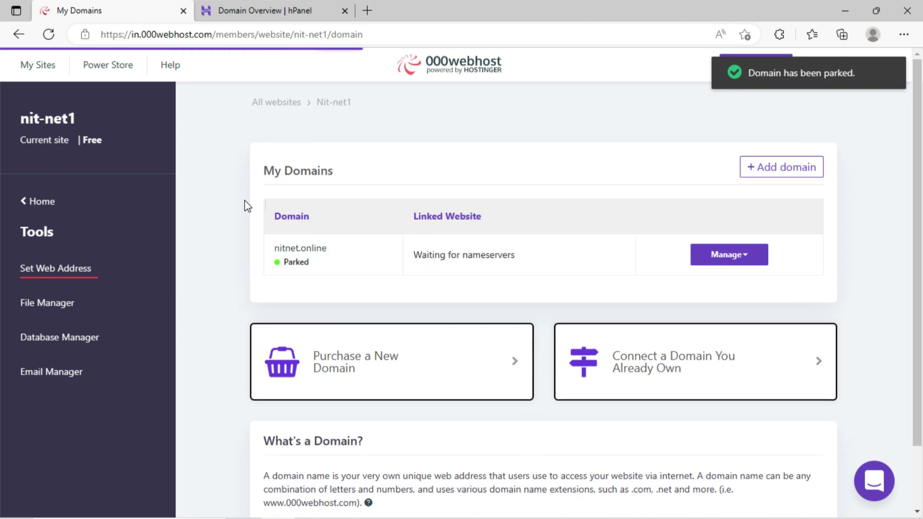
Check that nitnet.online shows the Waiting for nameservers status.
{"action": "scroll", "coordinate": [246, 206], "scroll_direction": "down", "scroll_amount": 2}
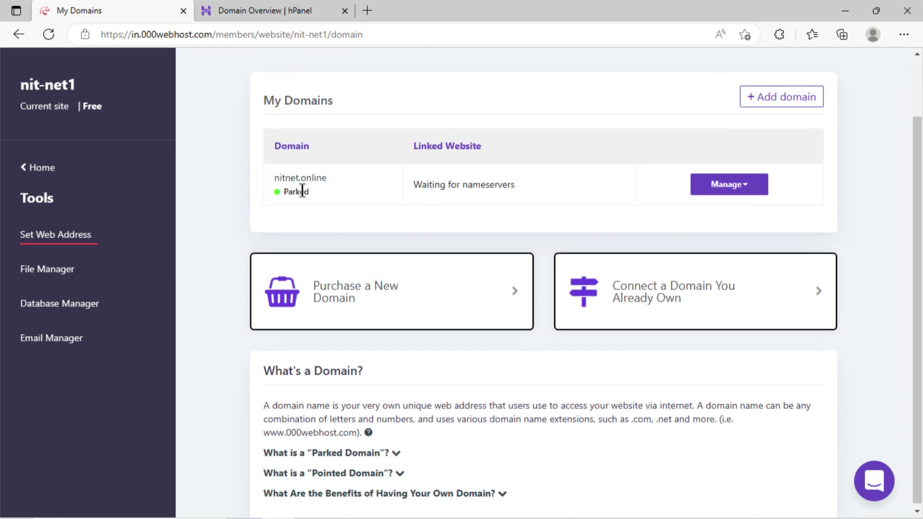
{"action": "left_click_drag", "start_coordinate": [408, 188], "coordinate": [598, 197]}
{"action": "left_click", "coordinate": [599, 185]}
{"action": "scroll", "coordinate": [232, 263], "scroll_direction": "up", "scroll_amount": 2}
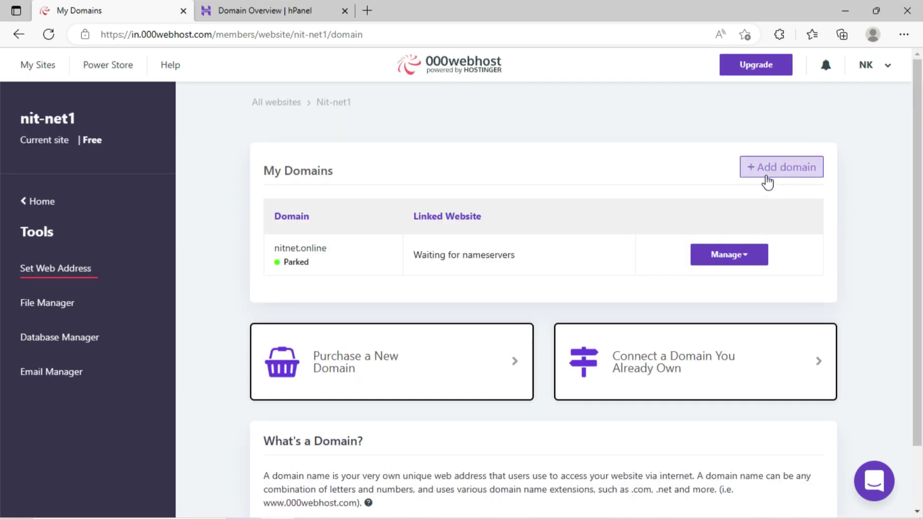
Reopen the Park Domain form and select ns01.000webhost.com for copying.
{"action": "left_click", "coordinate": [768, 173]}
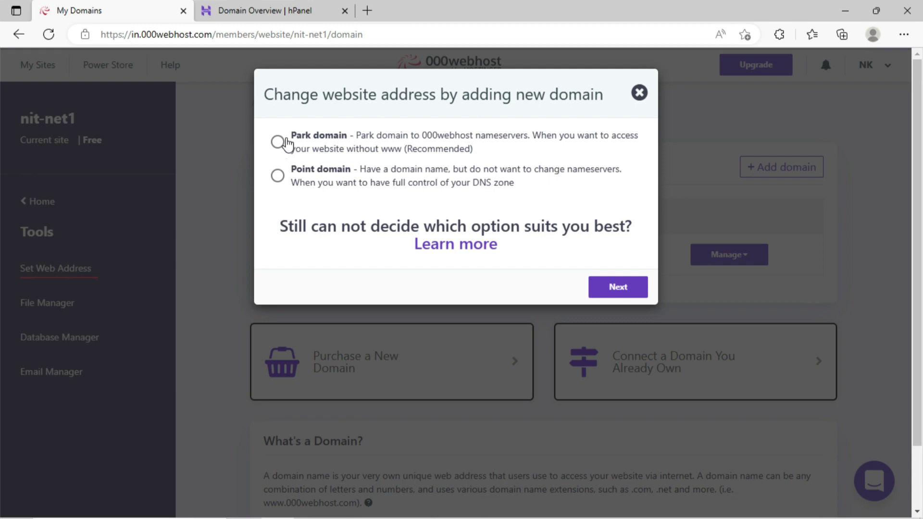
{"action": "left_click", "coordinate": [285, 141]}
{"action": "left_click", "coordinate": [614, 293]}
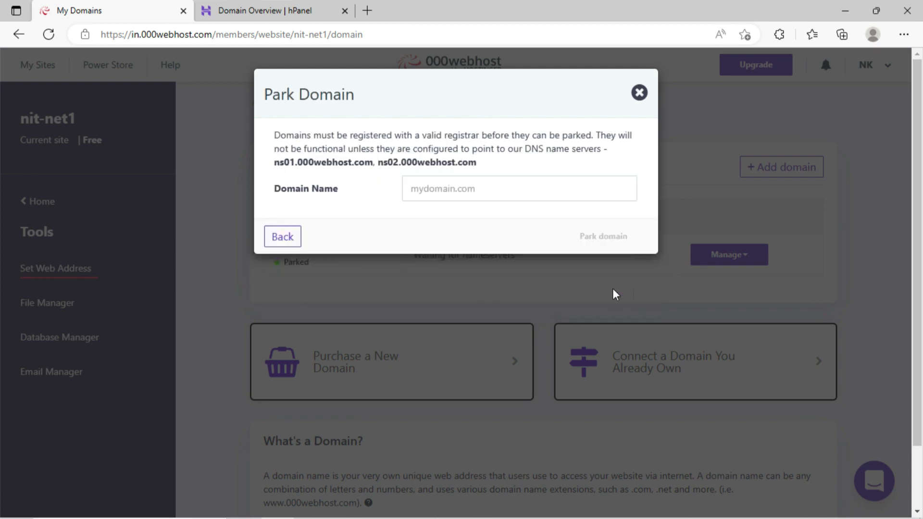
{"action": "left_click_drag", "start_coordinate": [273, 161], "coordinate": [371, 166]}
{"action": "key", "text": "ctrl+c"}
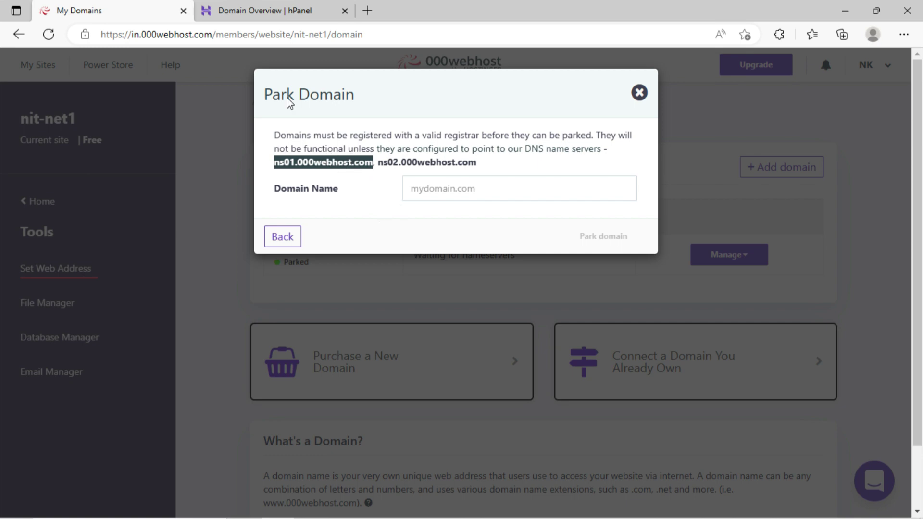
In hPanel, replace the first nameserver with ns01.000webhost.com.
{"action": "left_click", "coordinate": [260, 14]}
{"action": "scroll", "coordinate": [355, 337], "scroll_direction": "down", "scroll_amount": 3}
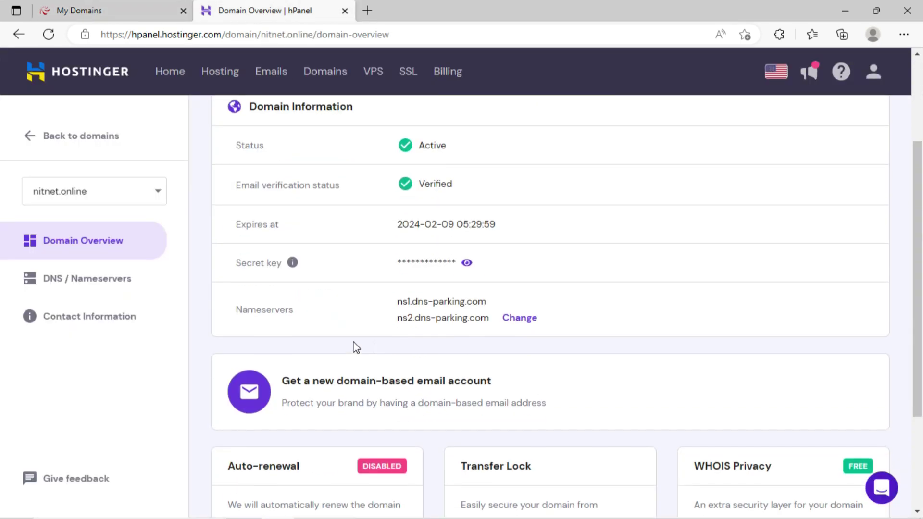
{"action": "left_click", "coordinate": [515, 322]}
{"action": "triple_click", "coordinate": [333, 311]}
{"action": "key", "text": "ctrl+v"}
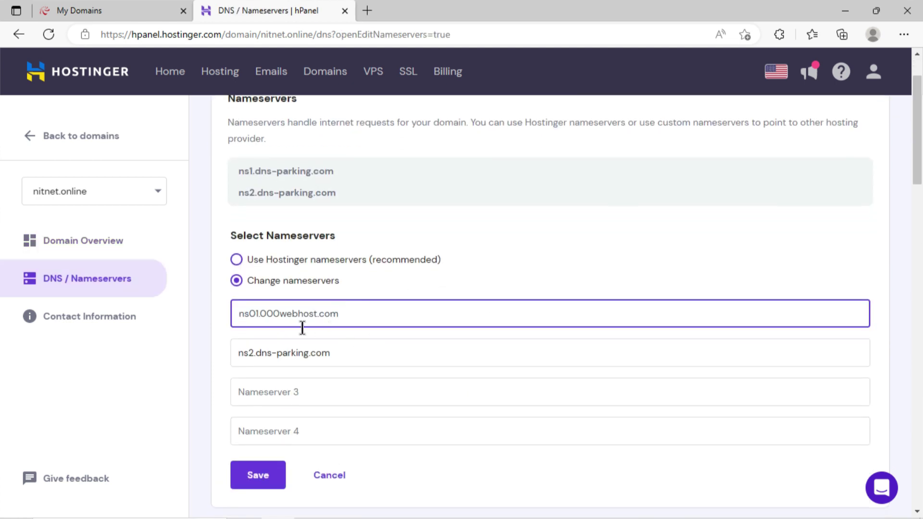
Replace the second nameserver with ns02.000webhost.com and save the nameserver change.
{"action": "left_click", "coordinate": [143, 9]}
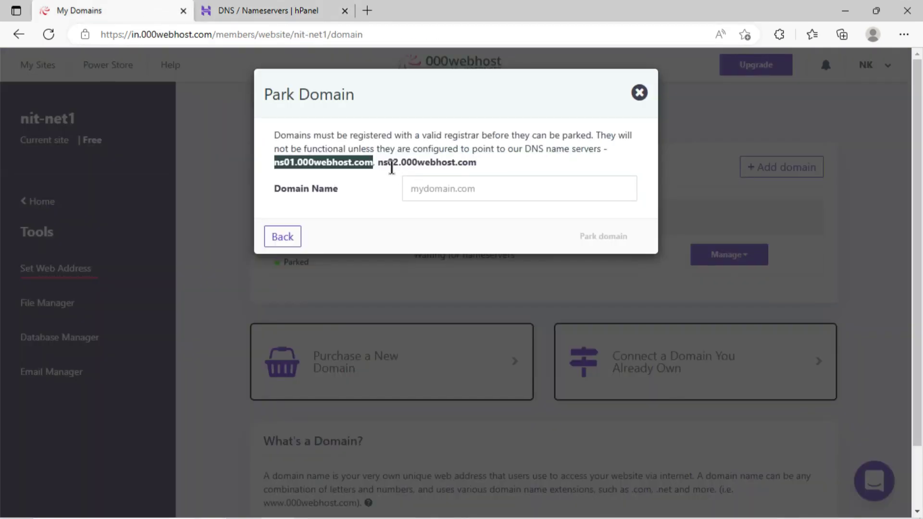
{"action": "left_click_drag", "start_coordinate": [378, 163], "coordinate": [479, 171]}
{"action": "key", "text": "ctrl+c"}
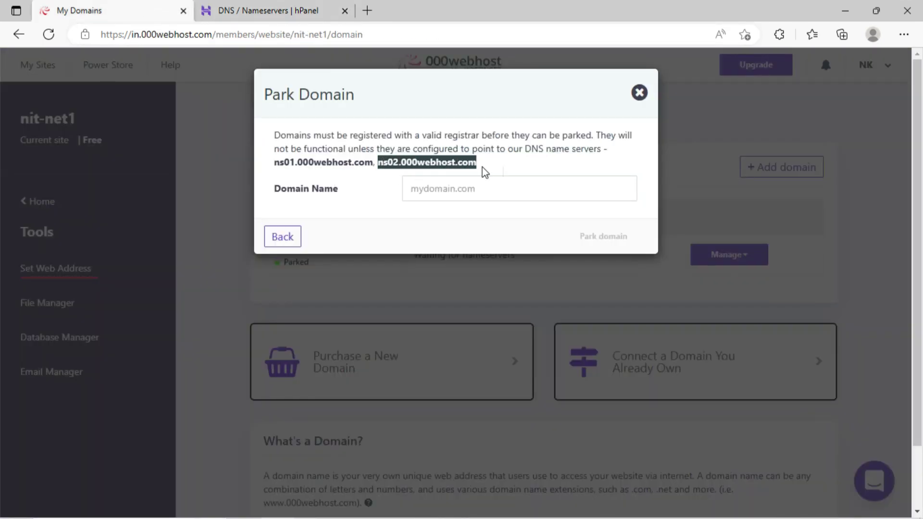
{"action": "left_click", "coordinate": [276, 12]}
{"action": "triple_click", "coordinate": [332, 355]}
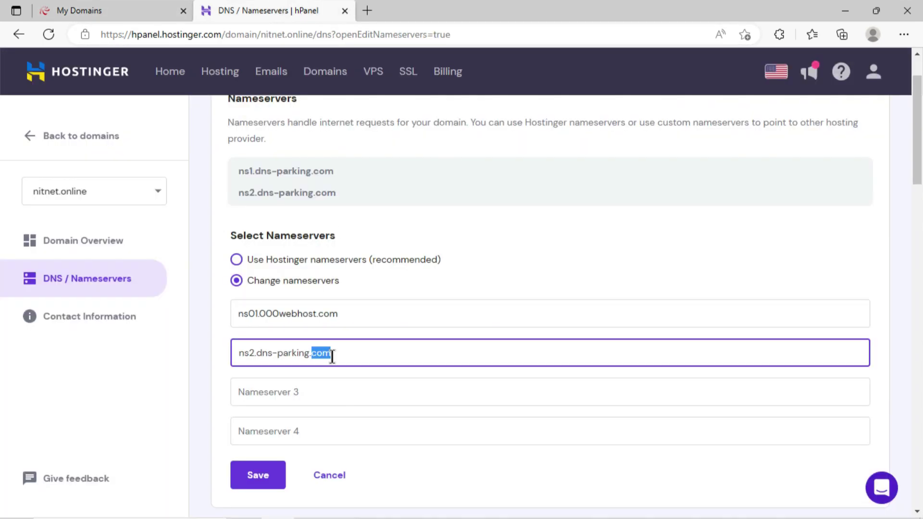
{"action": "key", "text": "ctrl+v"}
{"action": "left_click", "coordinate": [266, 474]}
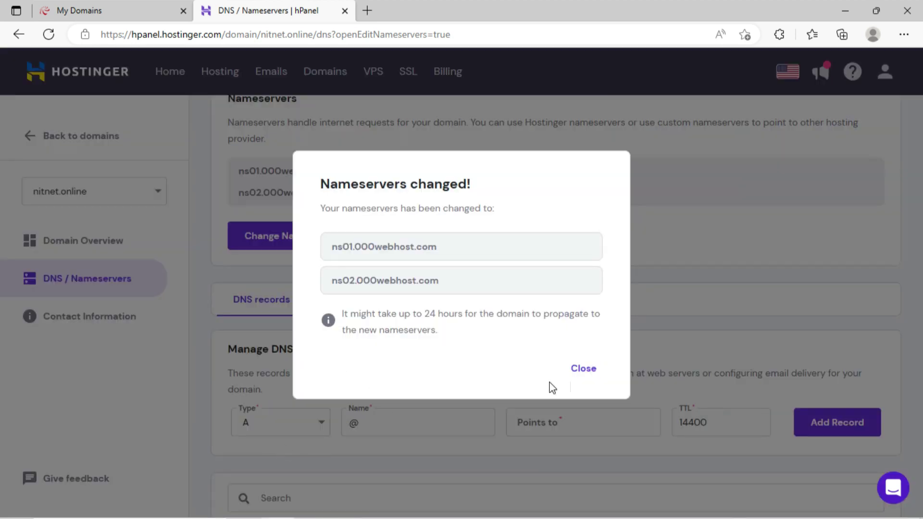
{"action": "left_click_drag", "start_coordinate": [342, 313], "coordinate": [584, 332]}
{"action": "left_click", "coordinate": [578, 369]}
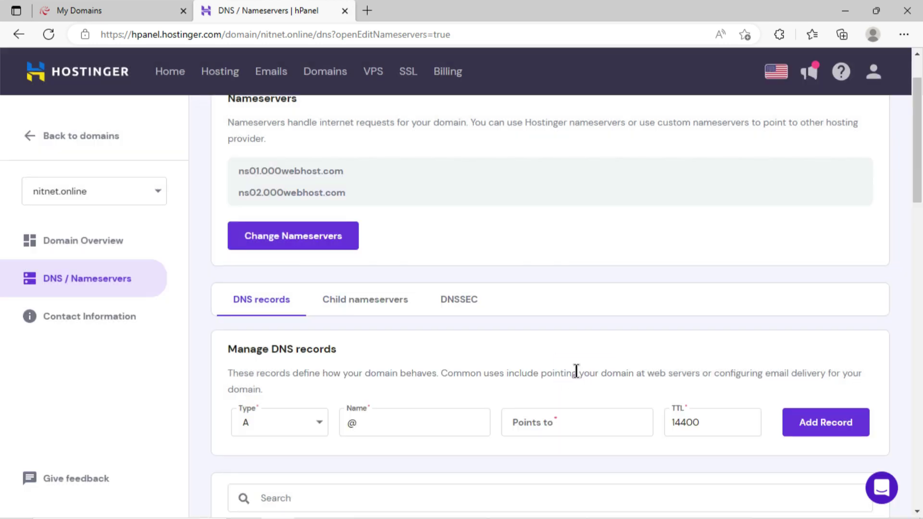
Confirm hPanel's Domain Overview lists ns01/ns02.000webhost.com as nitnet.online's nameservers.
{"action": "scroll", "coordinate": [509, 318], "scroll_direction": "up", "scroll_amount": 2}
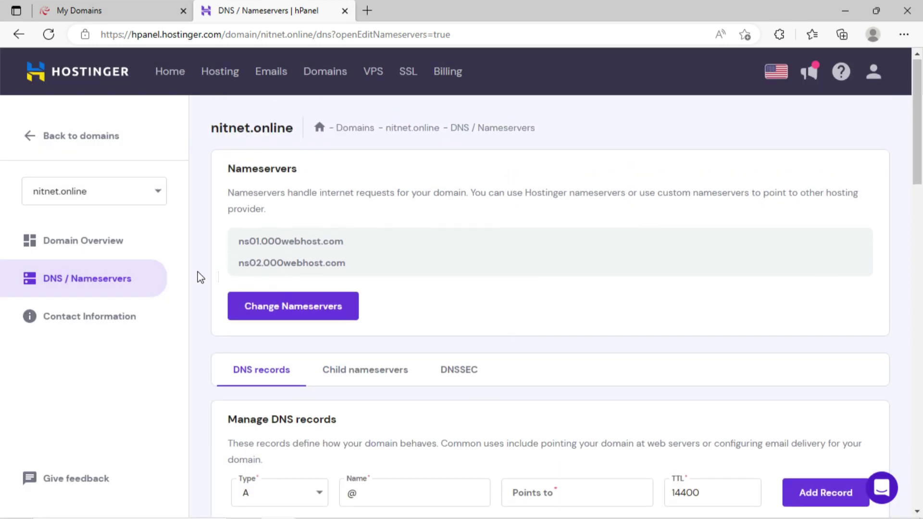
{"action": "left_click", "coordinate": [68, 246]}
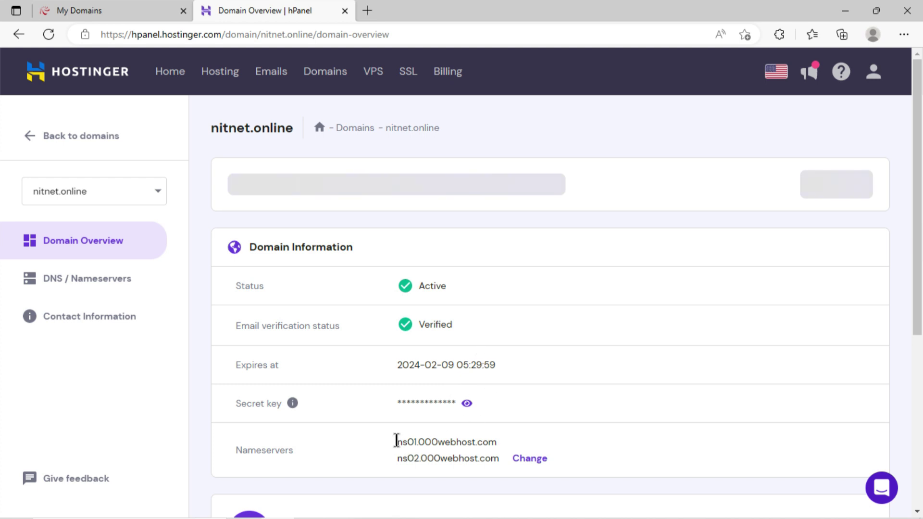
{"action": "left_click_drag", "start_coordinate": [397, 441], "coordinate": [498, 461]}
{"action": "left_click", "coordinate": [614, 422]}
{"action": "left_click", "coordinate": [120, 6]}
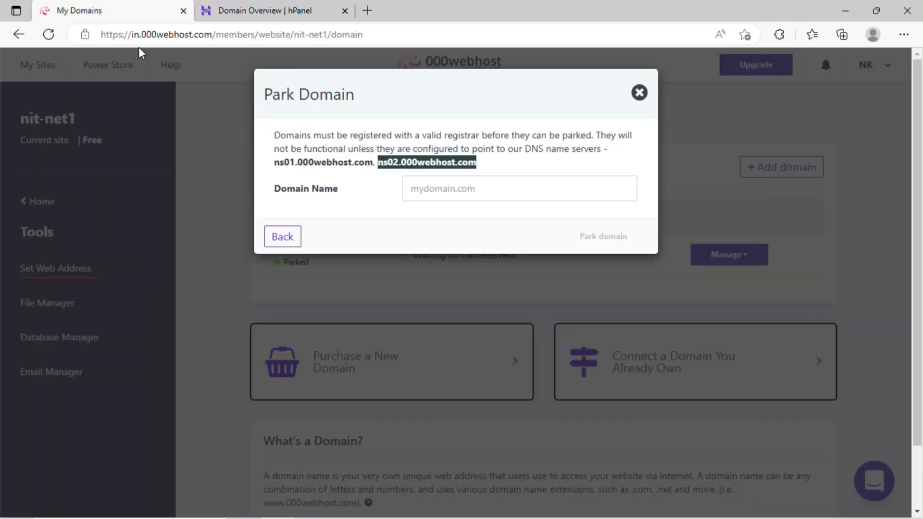
{"action": "left_click", "coordinate": [270, 242]}
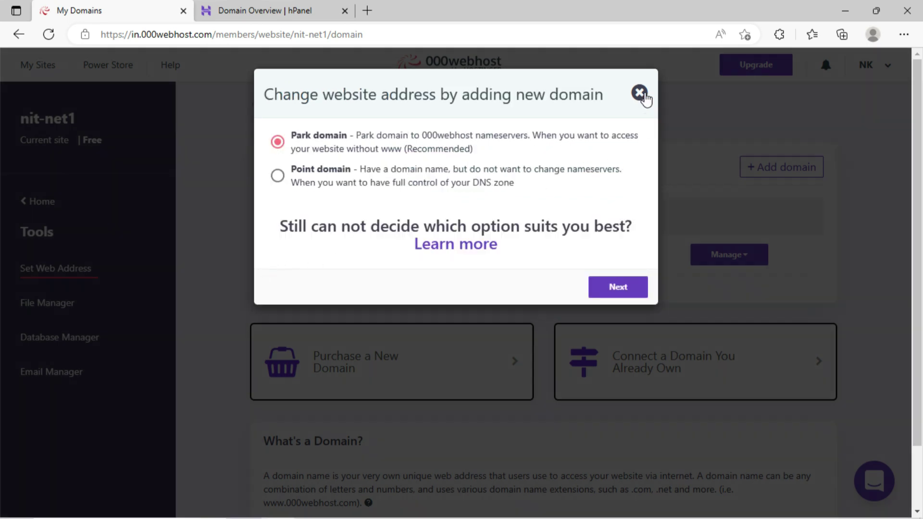
{"action": "left_click", "coordinate": [640, 93]}
{"action": "left_click", "coordinate": [53, 34]}
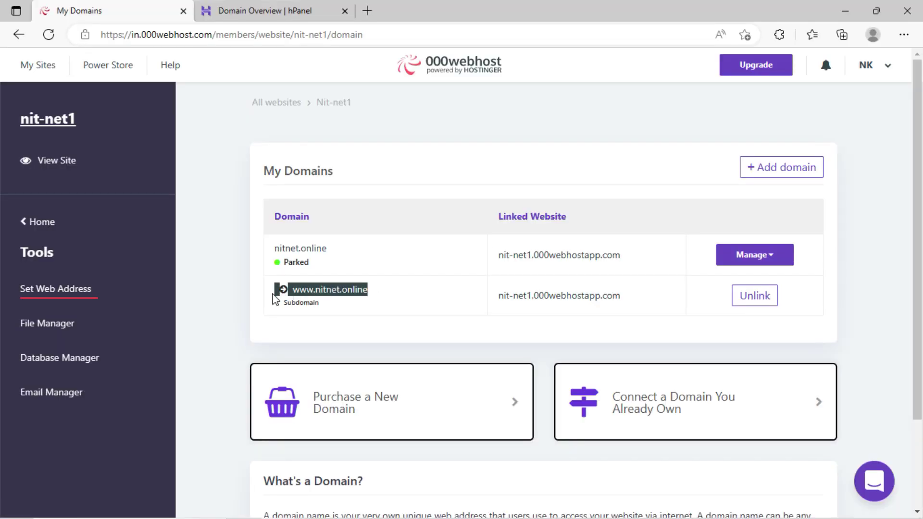
{"action": "left_click", "coordinate": [231, 304]}
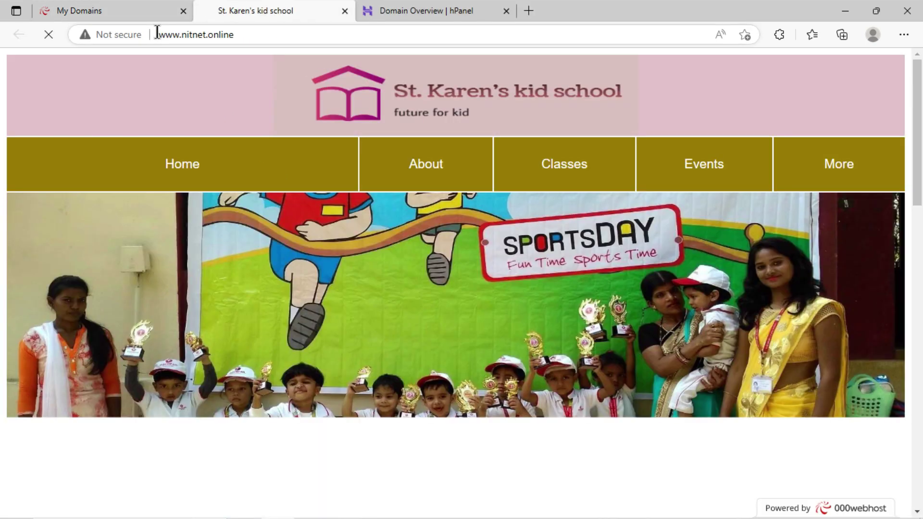
{"action": "left_click_drag", "start_coordinate": [154, 32], "coordinate": [196, 35]}
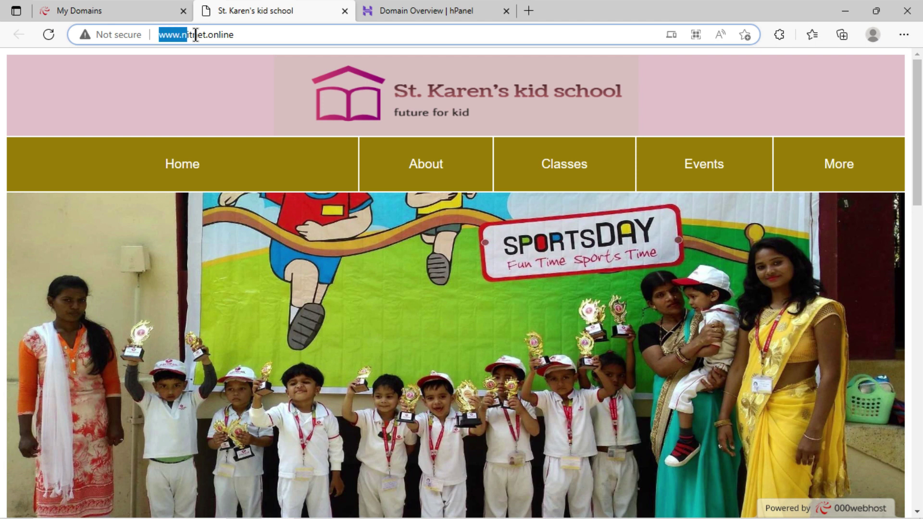
{"action": "left_click", "coordinate": [276, 129]}
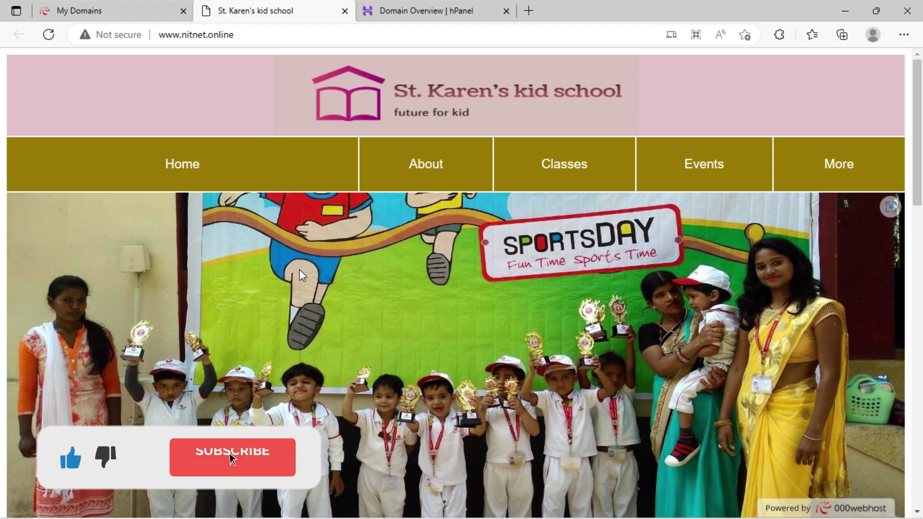
{"action": "scroll", "coordinate": [299, 270], "scroll_direction": "down", "scroll_amount": 10}
{"action": "scroll", "coordinate": [299, 270], "scroll_direction": "down", "scroll_amount": 5}
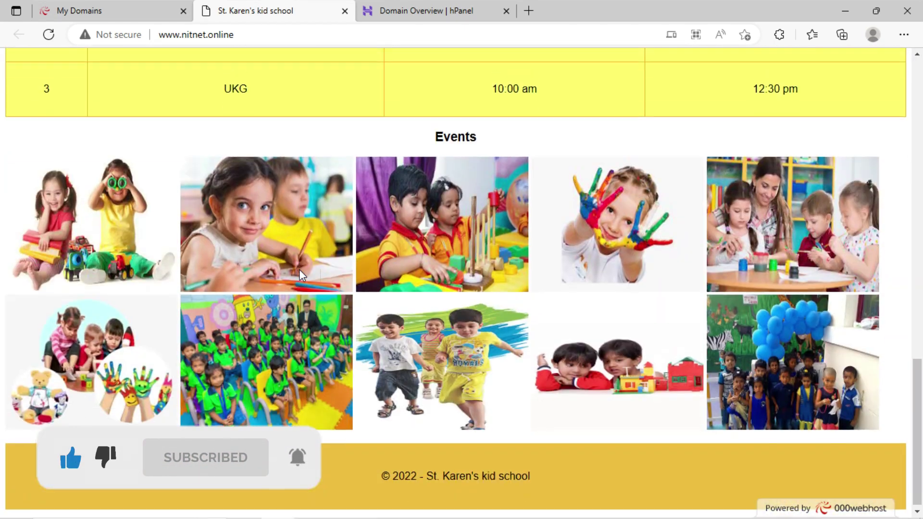
{"action": "scroll", "coordinate": [299, 270], "scroll_direction": "up", "scroll_amount": 10}
{"action": "scroll", "coordinate": [299, 269], "scroll_direction": "up", "scroll_amount": 3}
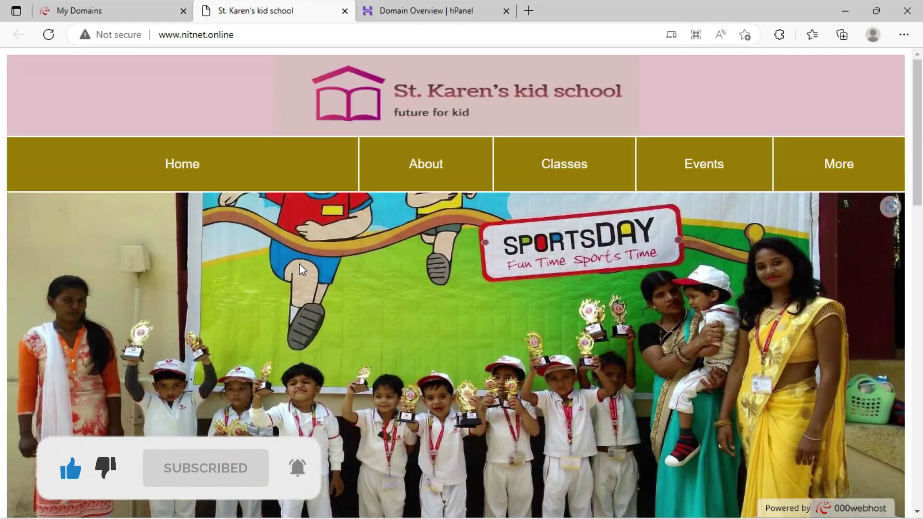
{"action": "scroll", "coordinate": [299, 264], "scroll_direction": "down", "scroll_amount": 15}
{"action": "scroll", "coordinate": [335, 366], "scroll_direction": "up", "scroll_amount": 15}
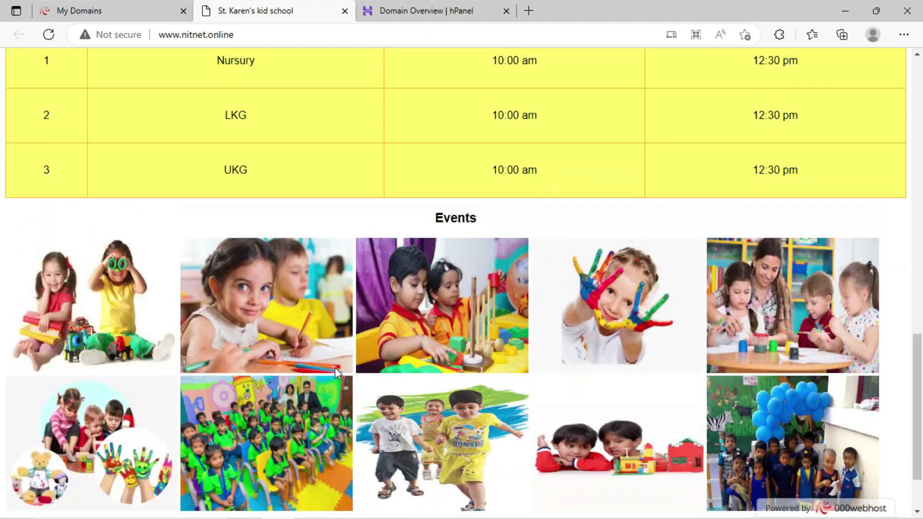